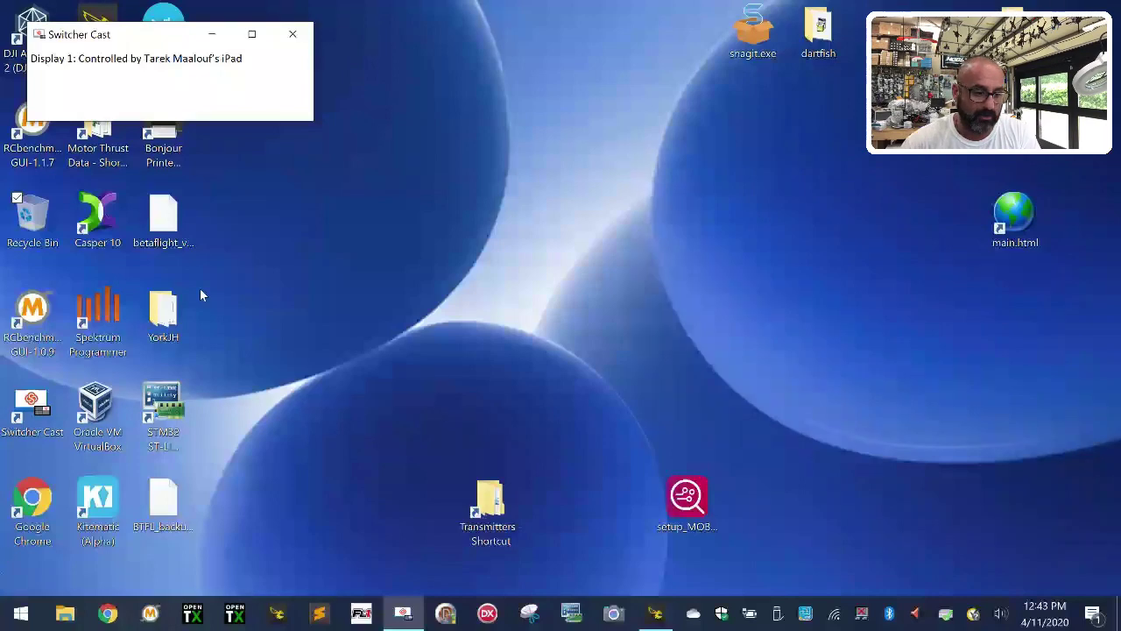
Run the command control to open the full list of Control Panel items, and maximize its window.
{"action": "right_click", "coordinate": [21, 616]}
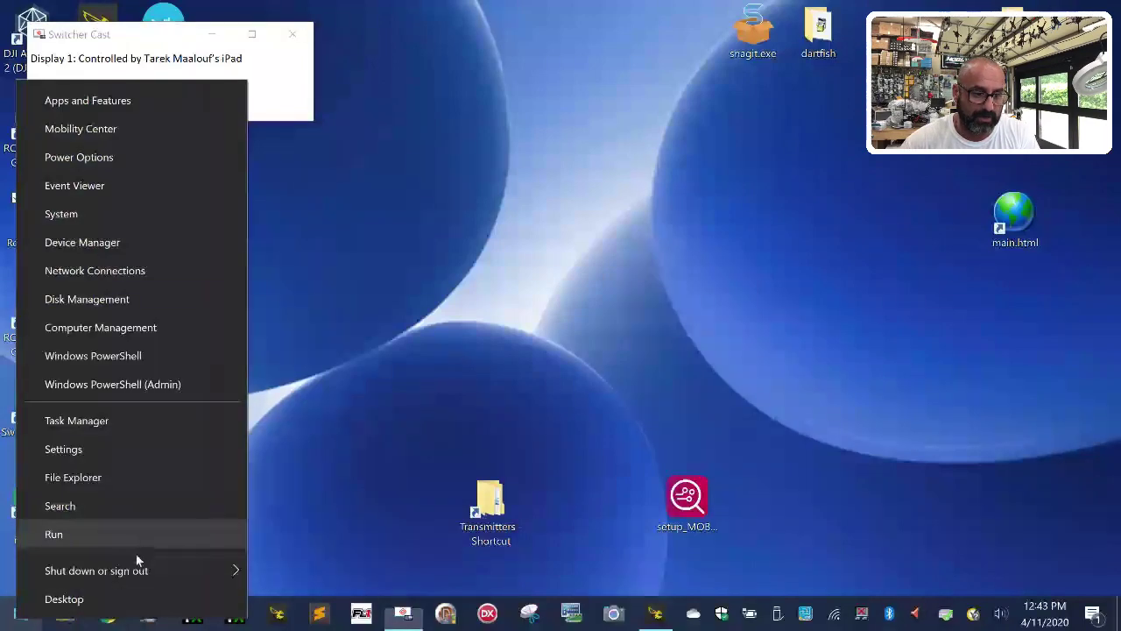
{"action": "left_click", "coordinate": [441, 377]}
{"action": "right_click", "coordinate": [9, 612]}
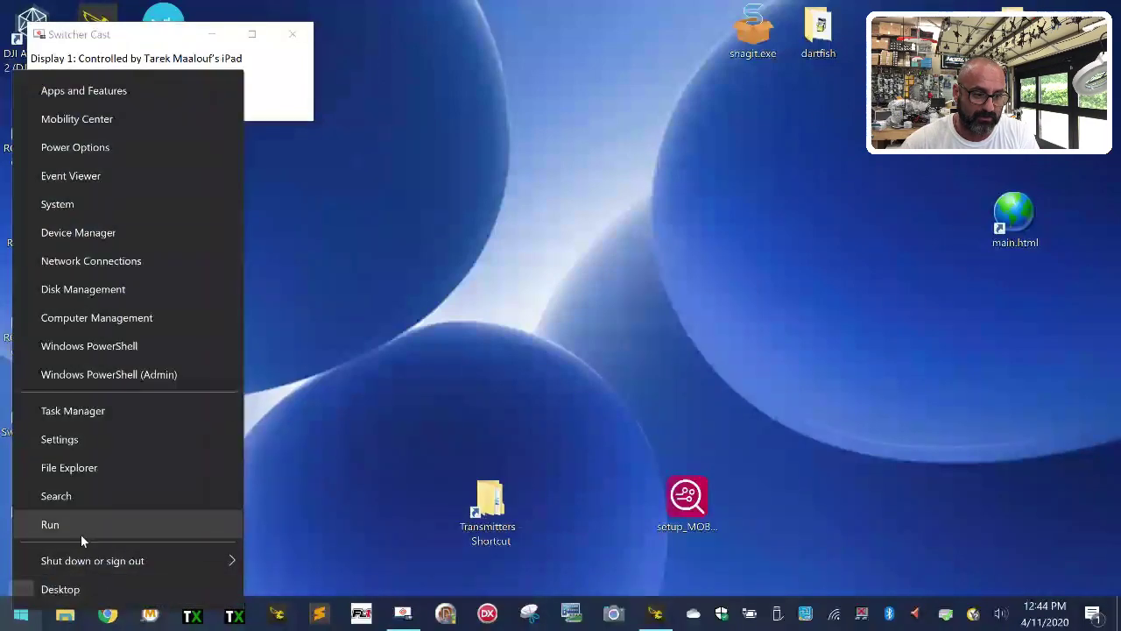
{"action": "left_click", "coordinate": [83, 530]}
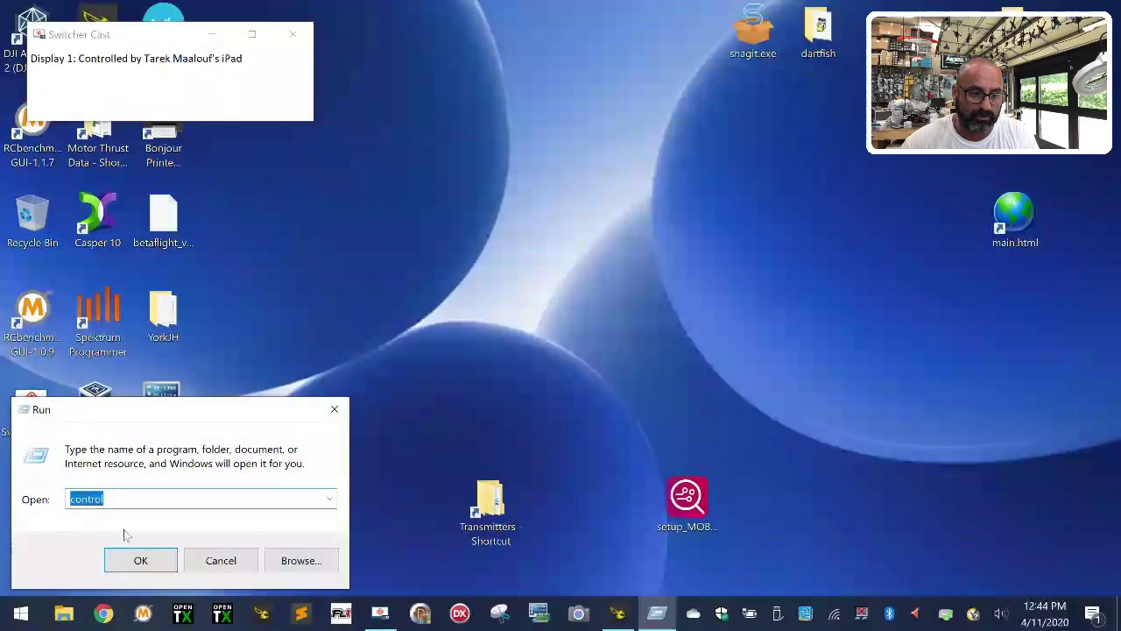
{"action": "left_click", "coordinate": [145, 558]}
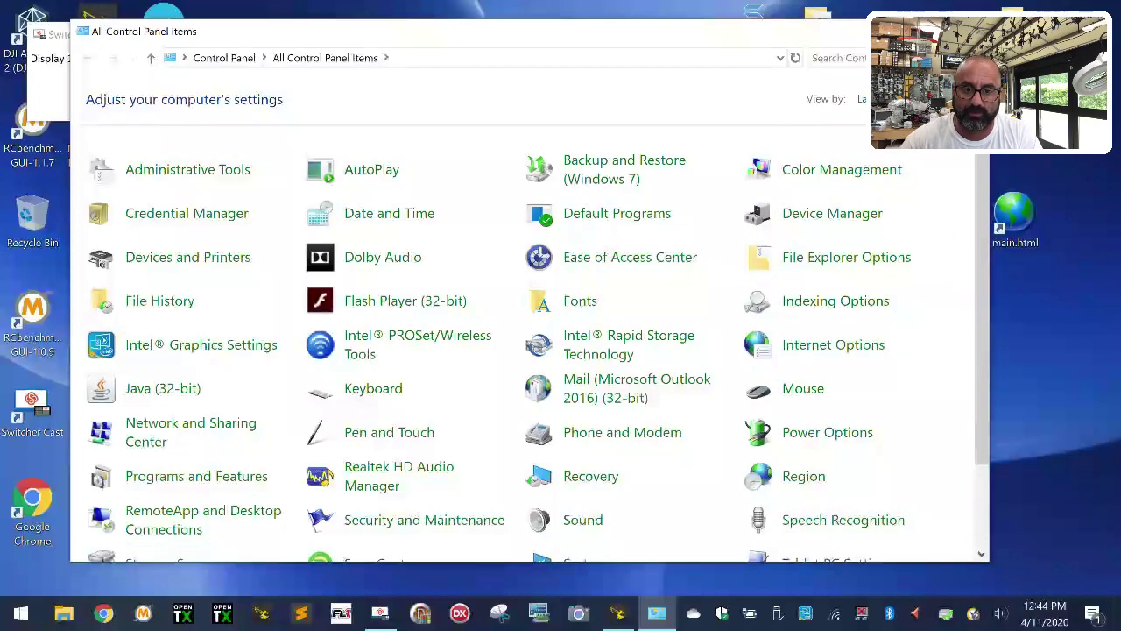
{"action": "key", "text": "super+Up"}
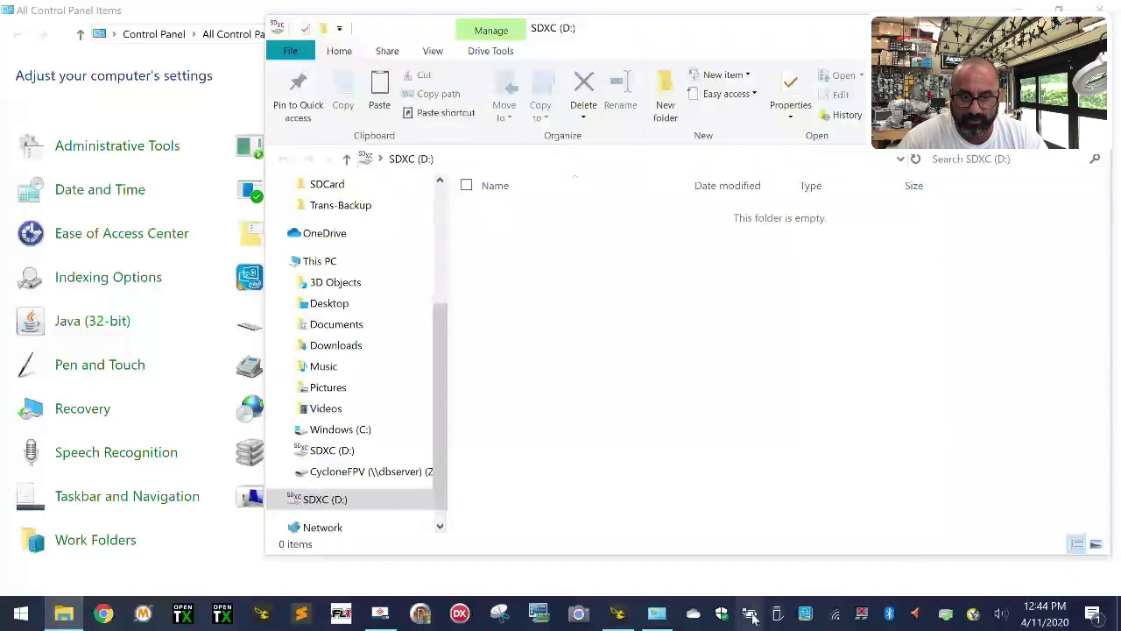
Close the SDXC (D:) folder window that covers the Control Panel.
{"action": "left_click", "coordinate": [999, 613]}
{"action": "left_click_drag", "start_coordinate": [956, 572], "coordinate": [968, 571]}
{"action": "left_click", "coordinate": [820, 419]}
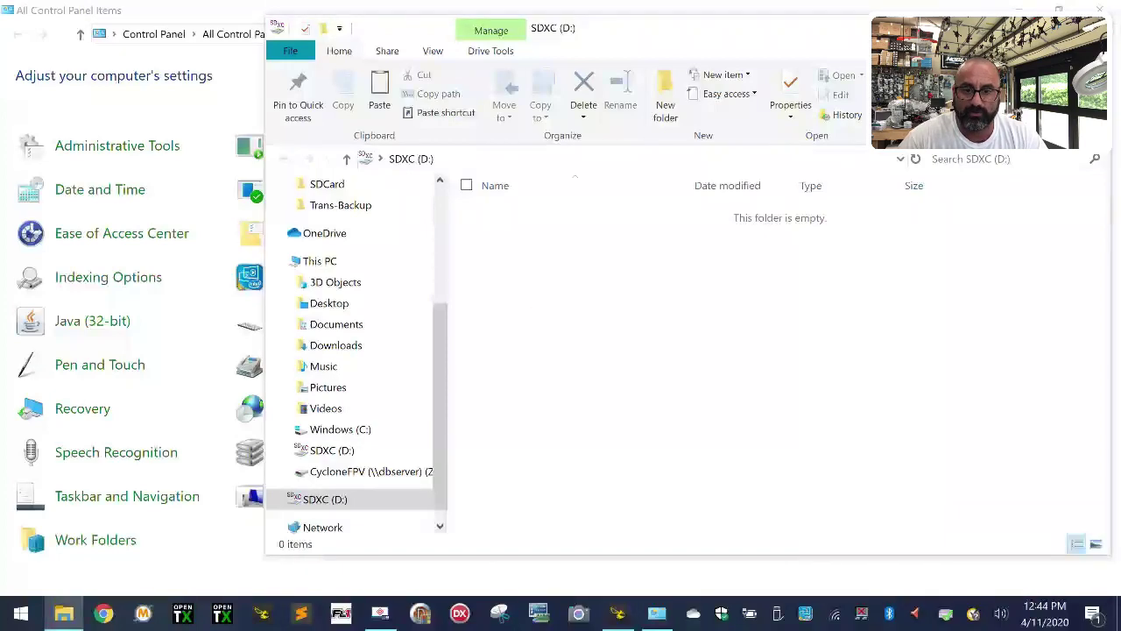
{"action": "left_click", "coordinate": [1095, 26]}
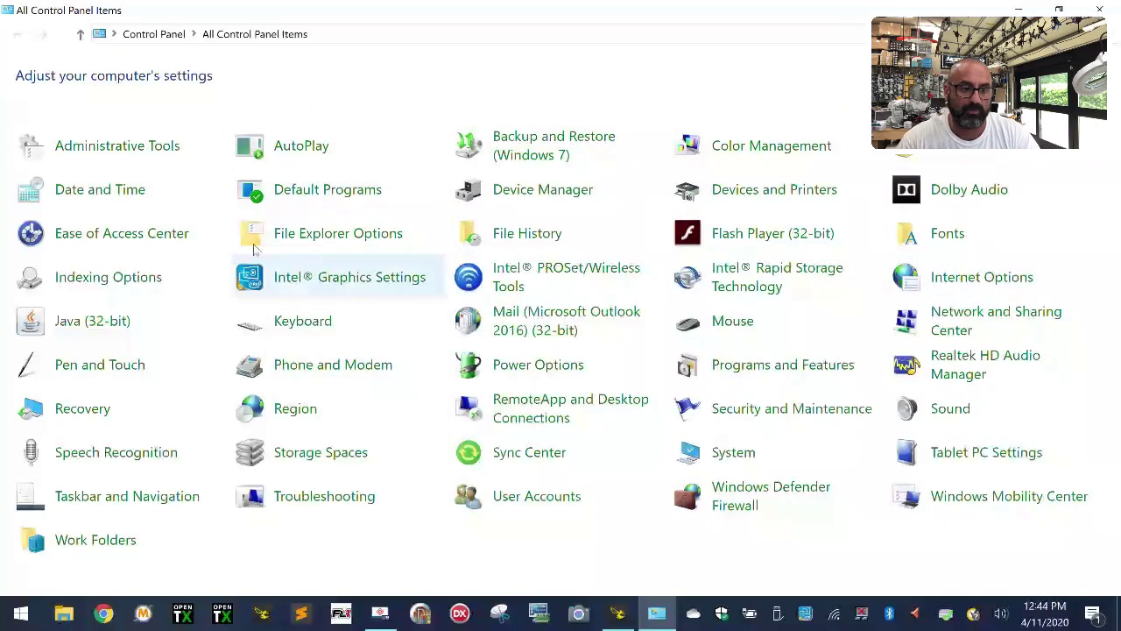
Open Computer Management from the Administrative Tools and show Disk Management, closing the SDXC (D:) folder window.
{"action": "left_click", "coordinate": [149, 151]}
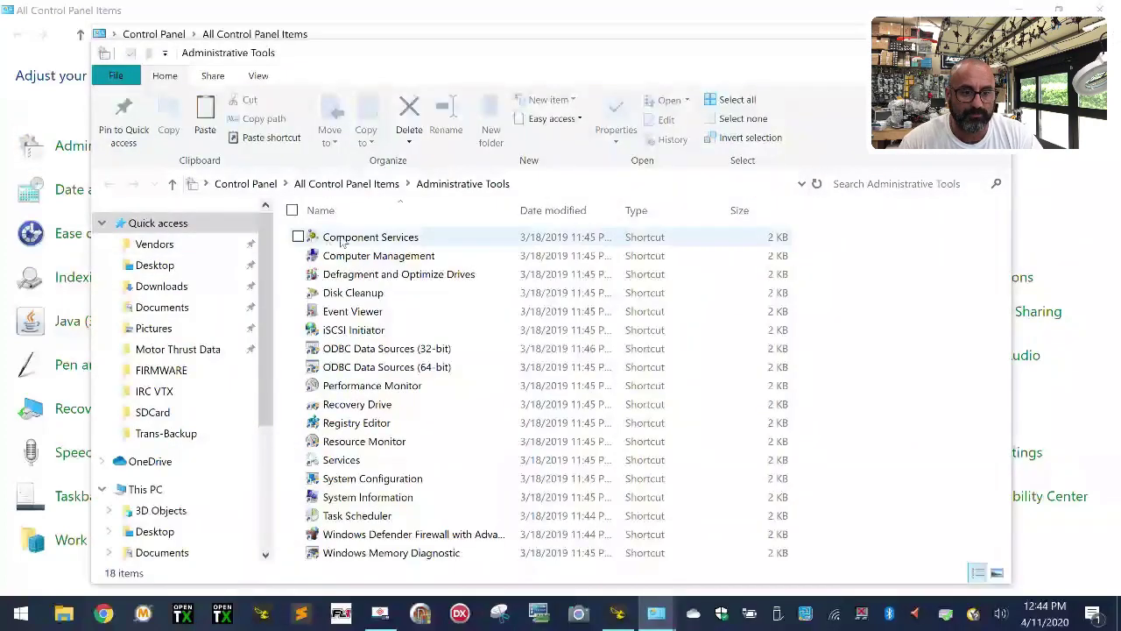
{"action": "left_click", "coordinate": [400, 260]}
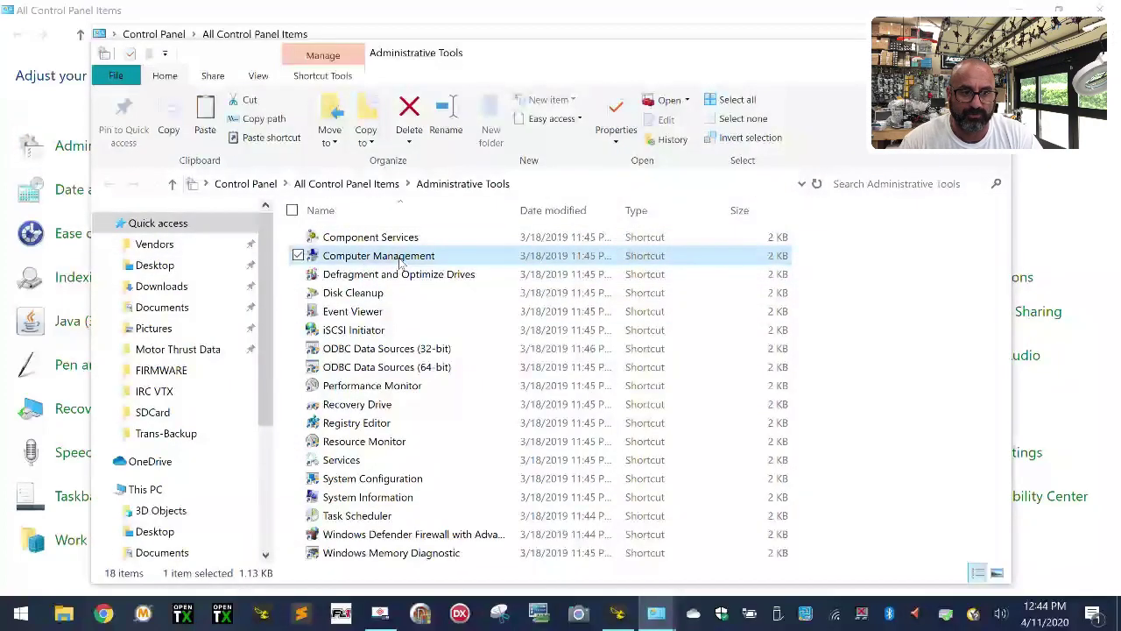
{"action": "double_click", "coordinate": [402, 262]}
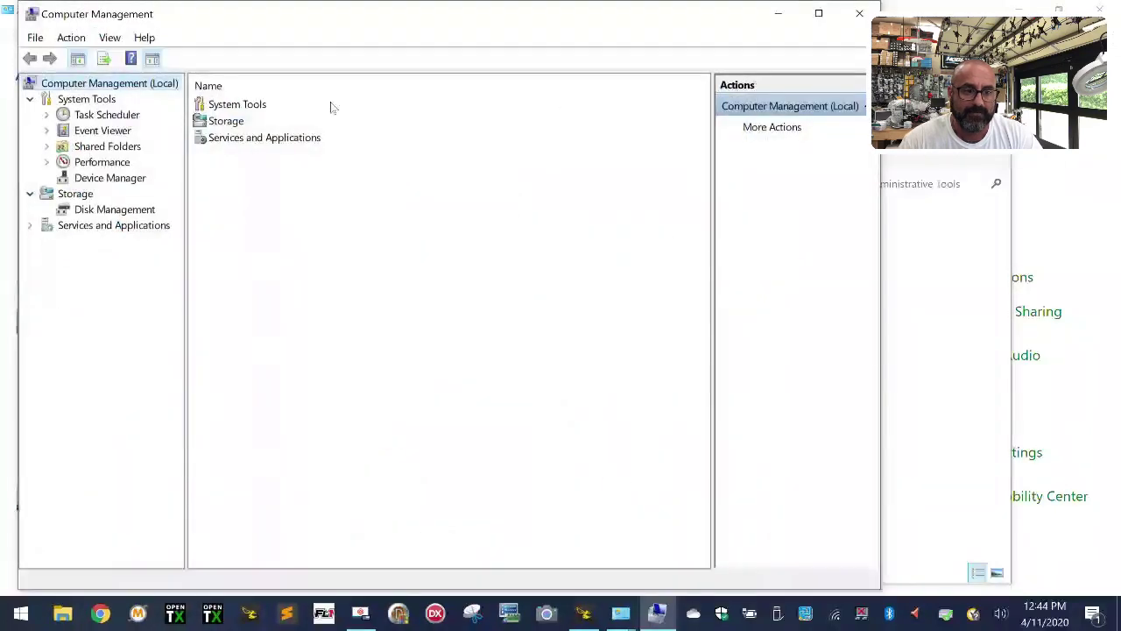
{"action": "left_click", "coordinate": [110, 214]}
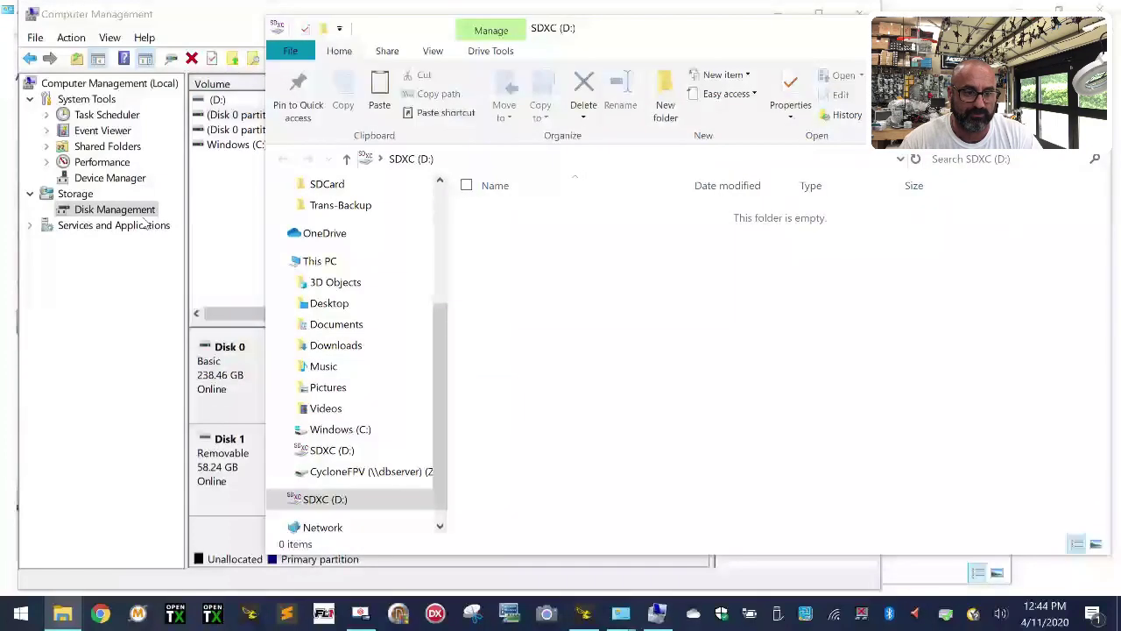
{"action": "key", "text": "alt+F4"}
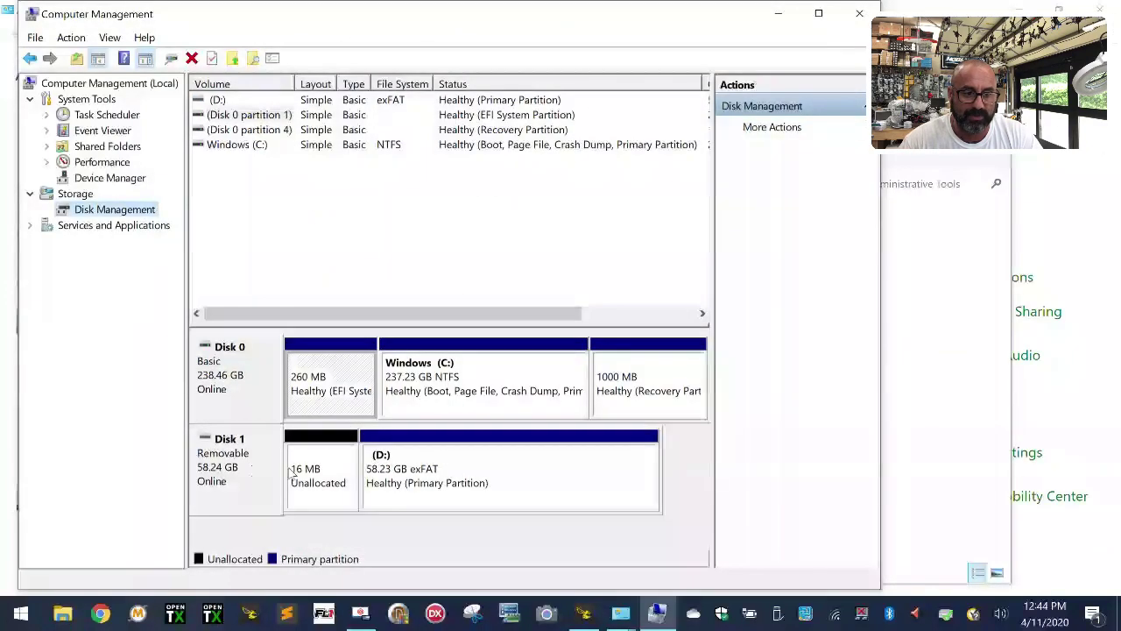
{"action": "right_click", "coordinate": [325, 467]}
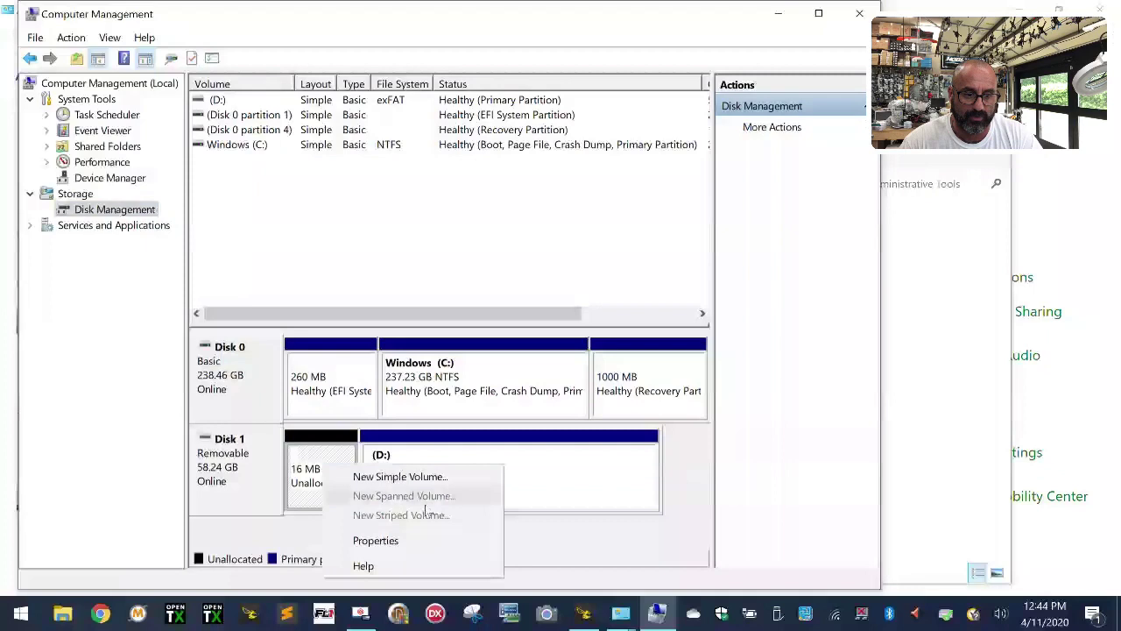
{"action": "left_click", "coordinate": [636, 470]}
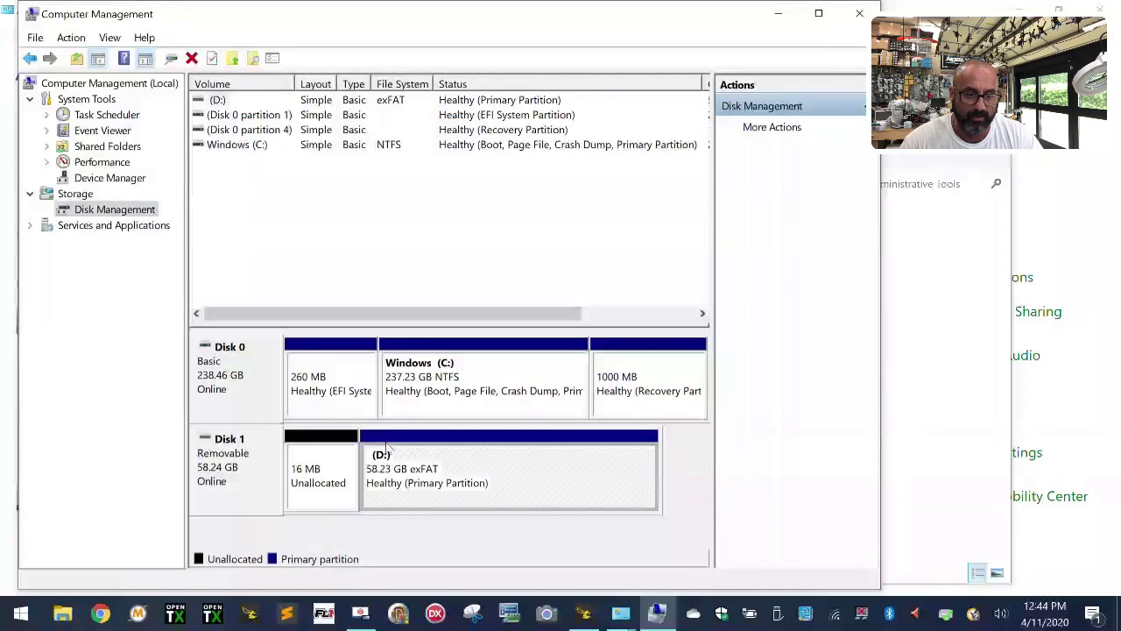
{"action": "right_click", "coordinate": [328, 464]}
{"action": "left_click", "coordinate": [550, 465]}
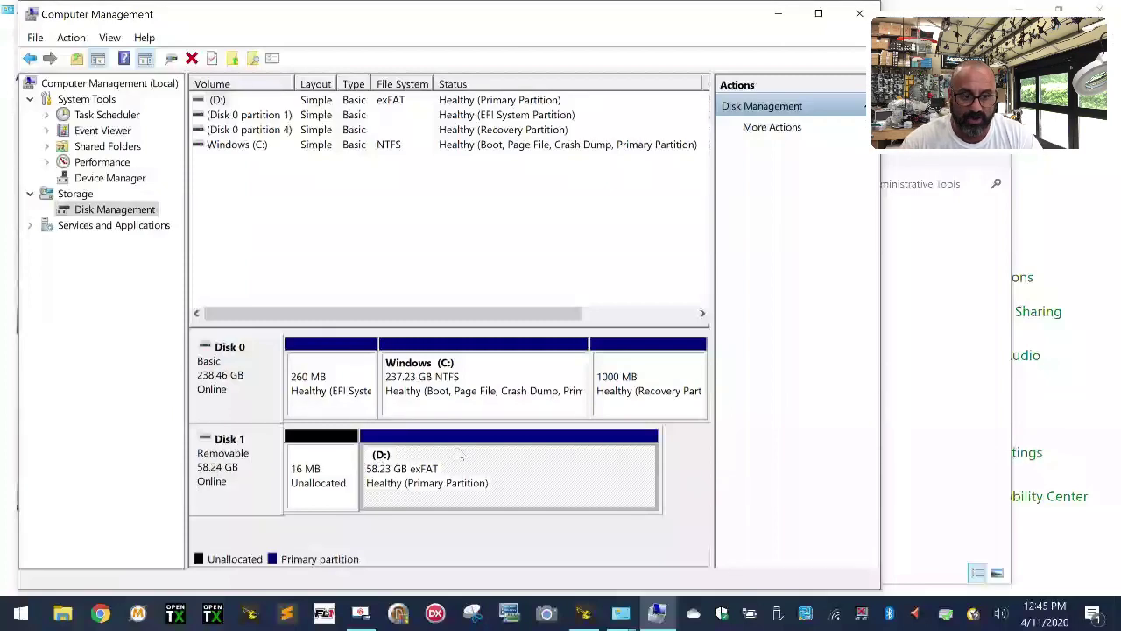
Delete the exFAT volume (D:) on removable Disk 1, accepting the loss of its data.
{"action": "right_click", "coordinate": [460, 454]}
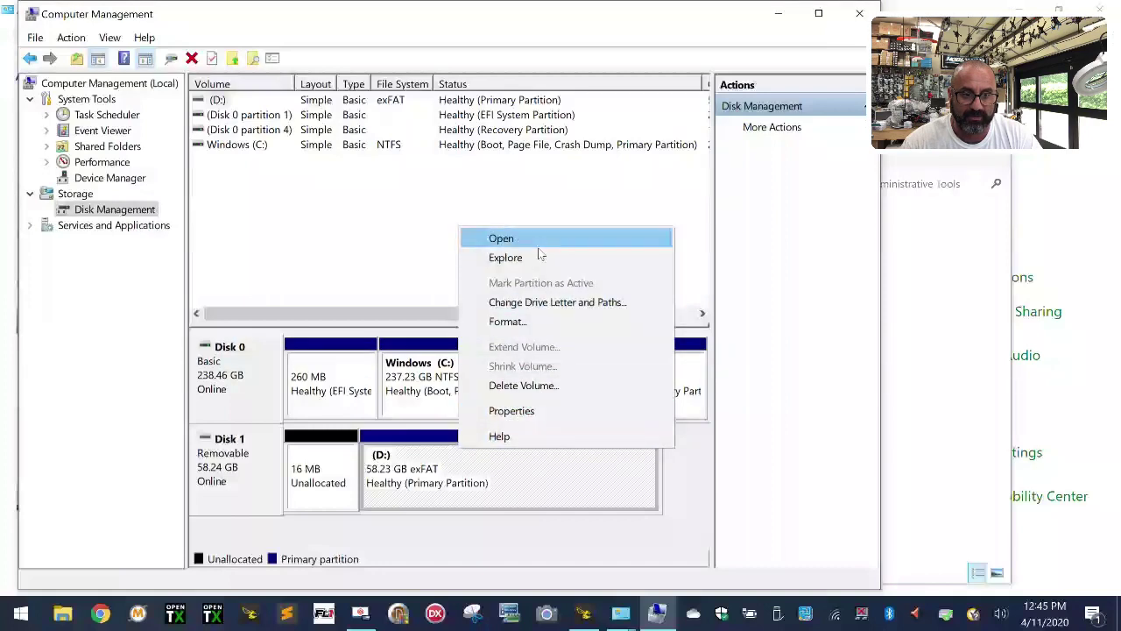
{"action": "left_click", "coordinate": [524, 385]}
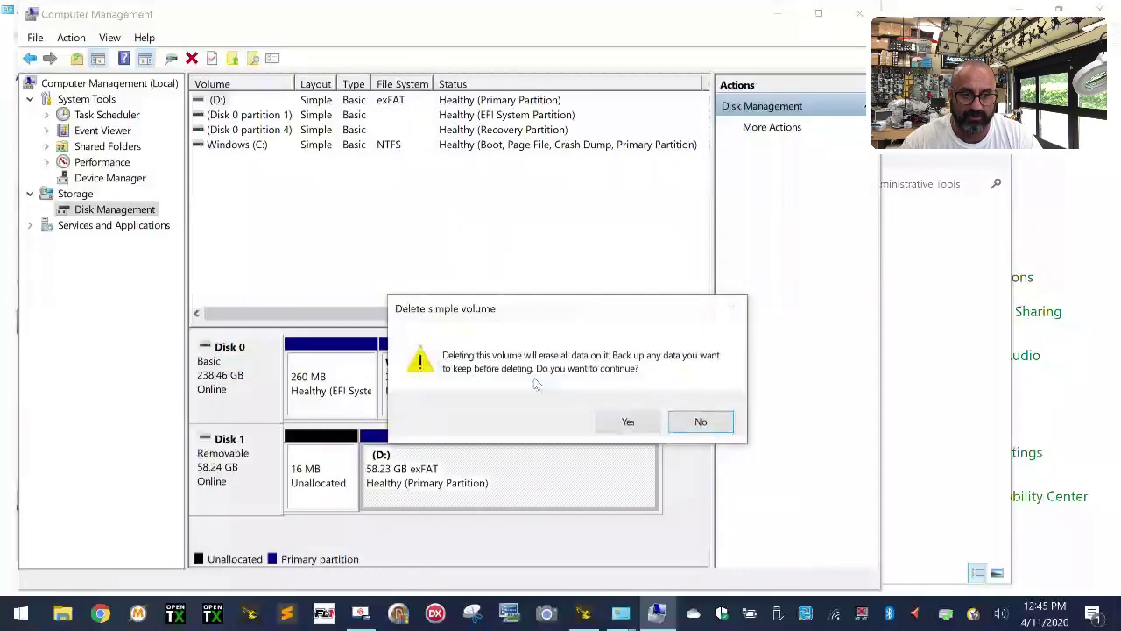
{"action": "left_click", "coordinate": [627, 422]}
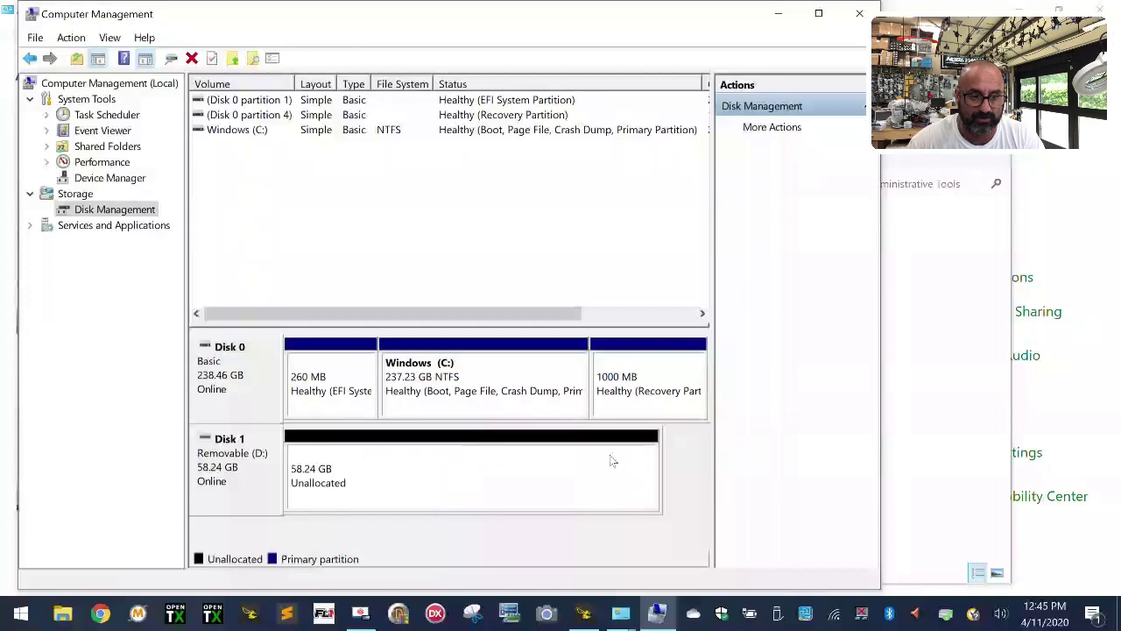
{"action": "left_click", "coordinate": [493, 473]}
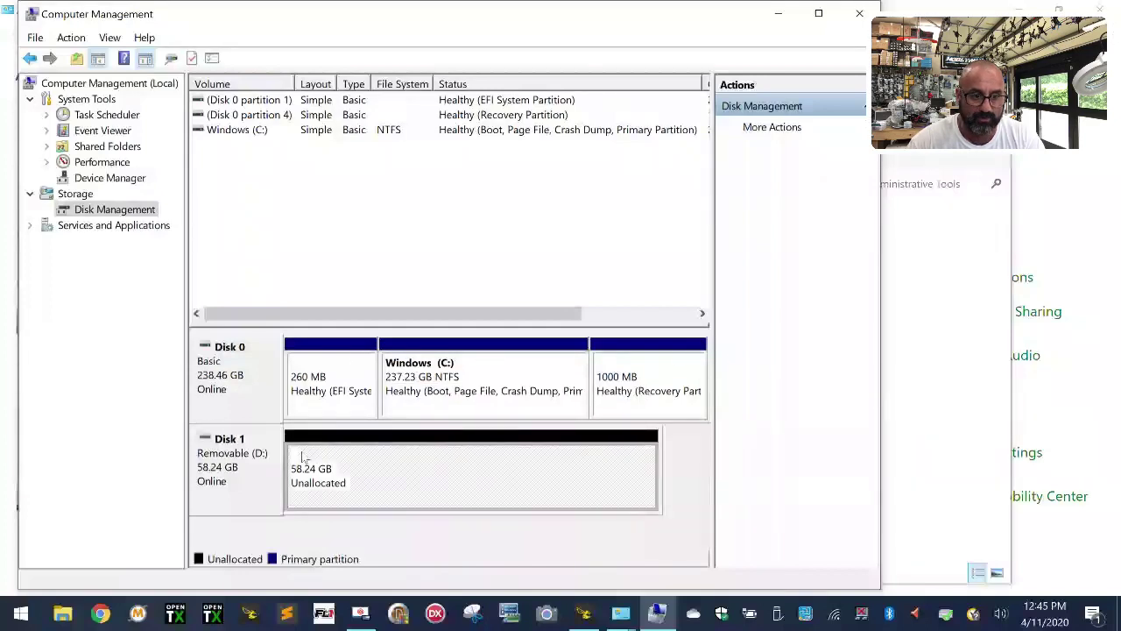
{"action": "right_click", "coordinate": [411, 464]}
{"action": "left_click", "coordinate": [331, 453]}
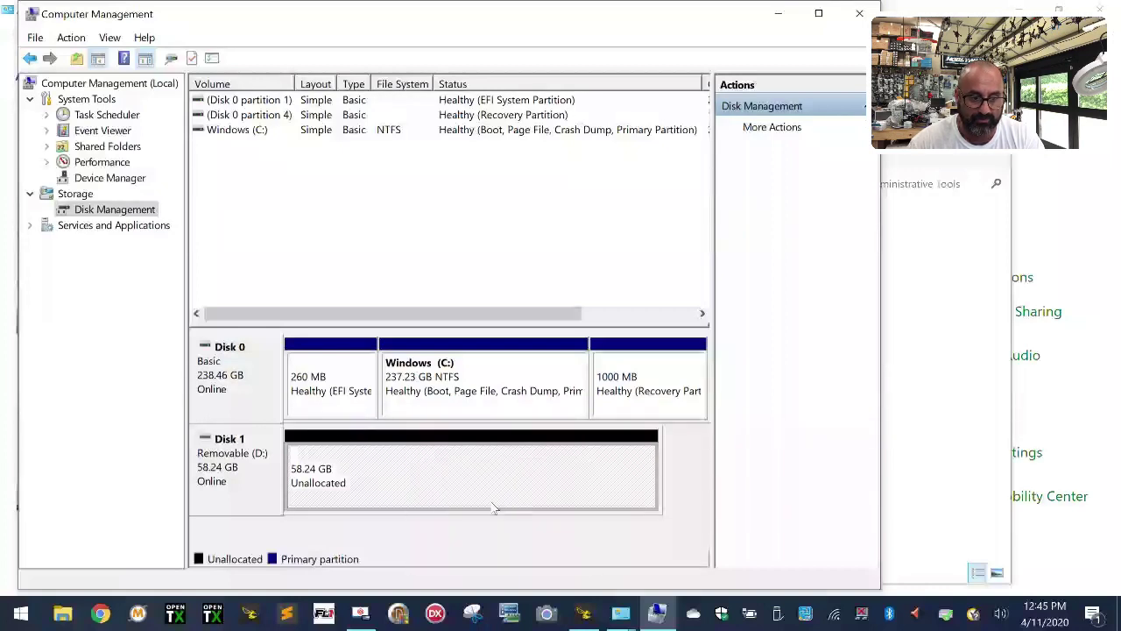
{"action": "right_click", "coordinate": [374, 451]}
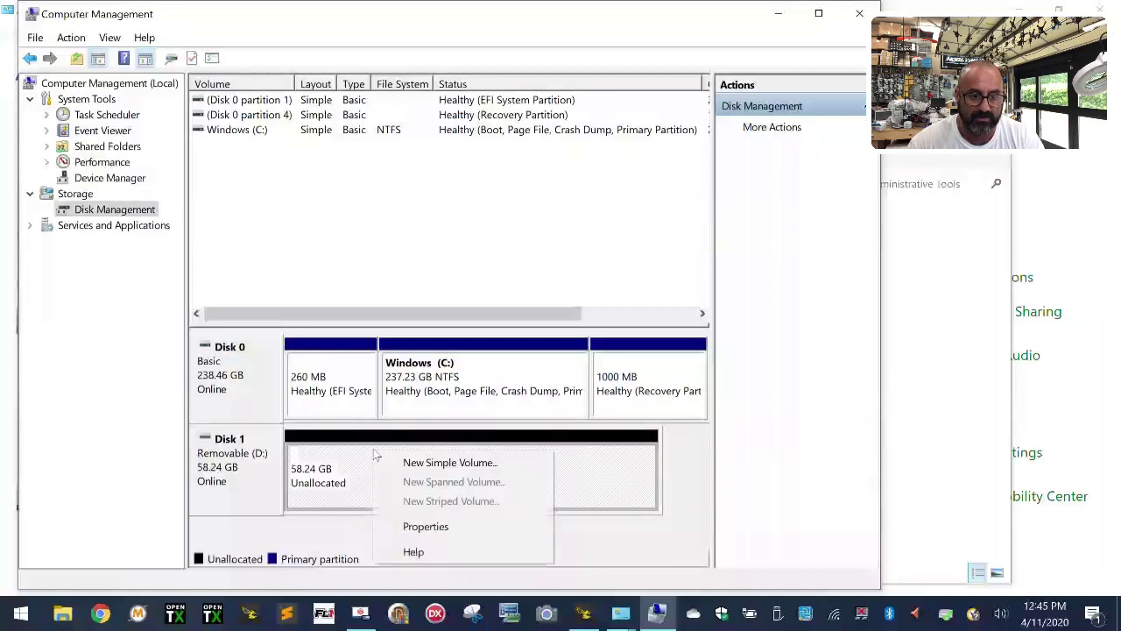
{"action": "left_click", "coordinate": [441, 470]}
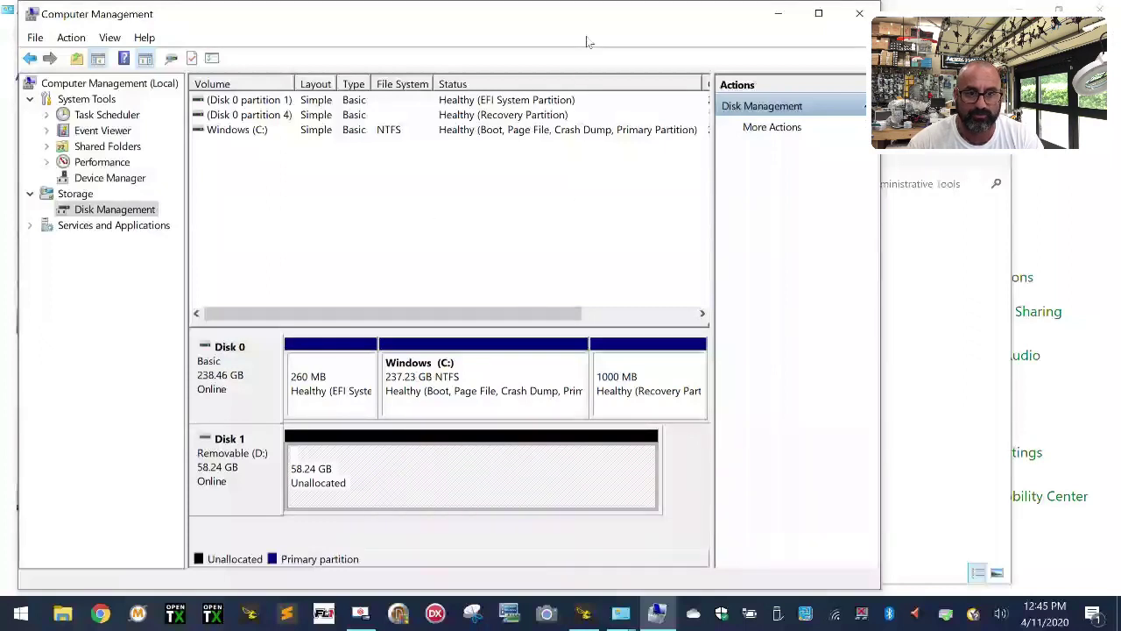
Start a new simple volume in the unallocated space of Disk 1 and set its size to 16000 MB.
{"action": "right_click", "coordinate": [421, 467]}
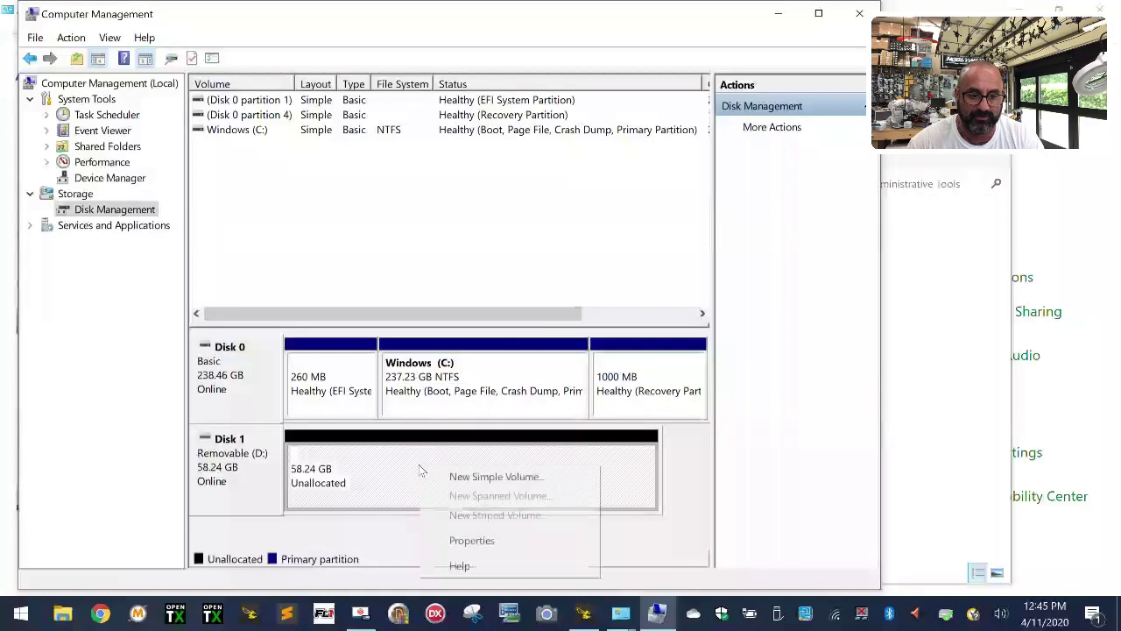
{"action": "left_click", "coordinate": [474, 478]}
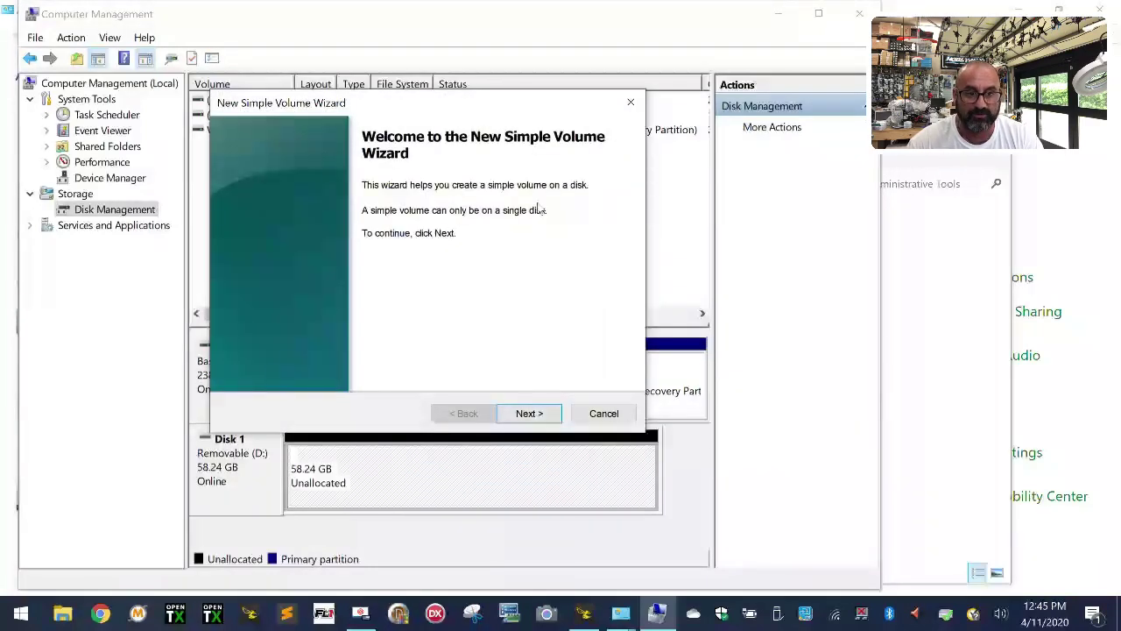
{"action": "left_click", "coordinate": [529, 413]}
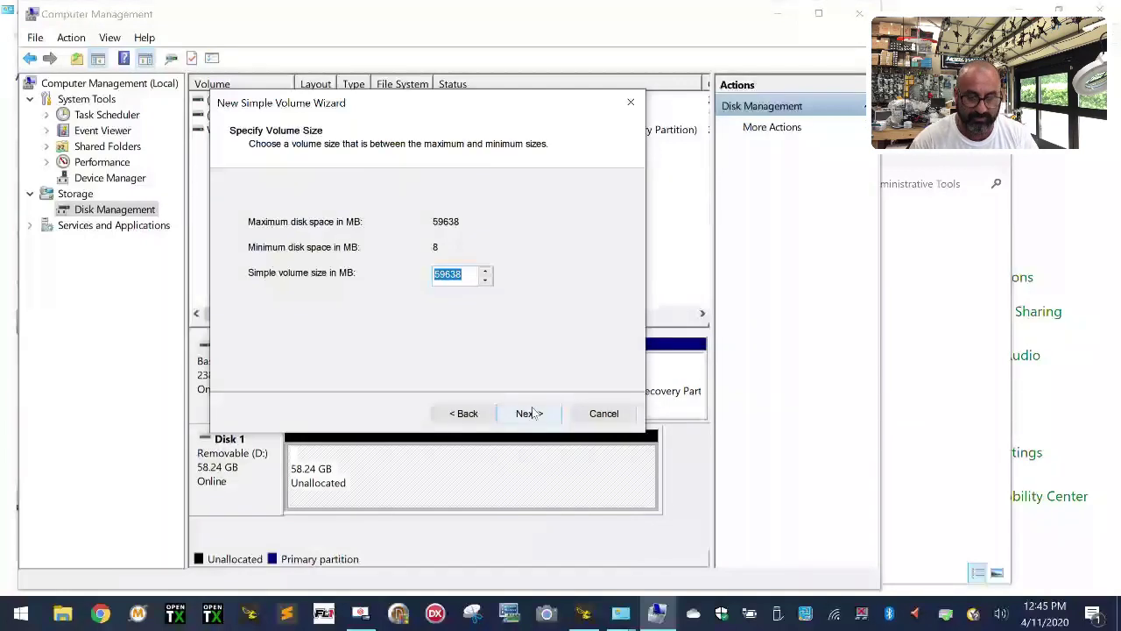
{"action": "type", "text": "16000"}
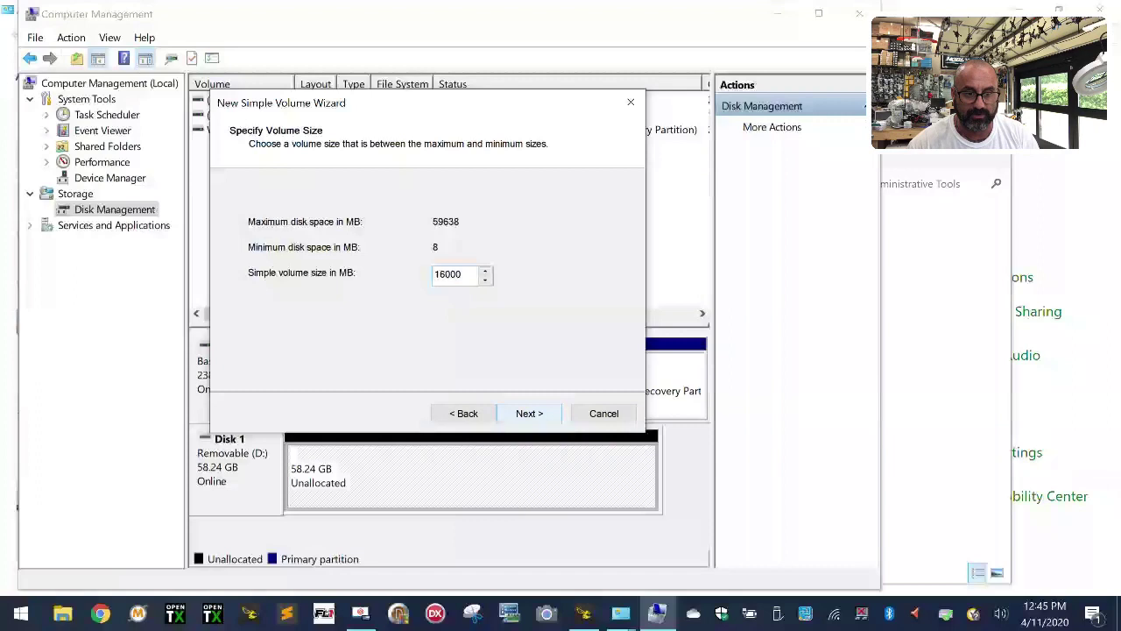
{"action": "left_click", "coordinate": [529, 413]}
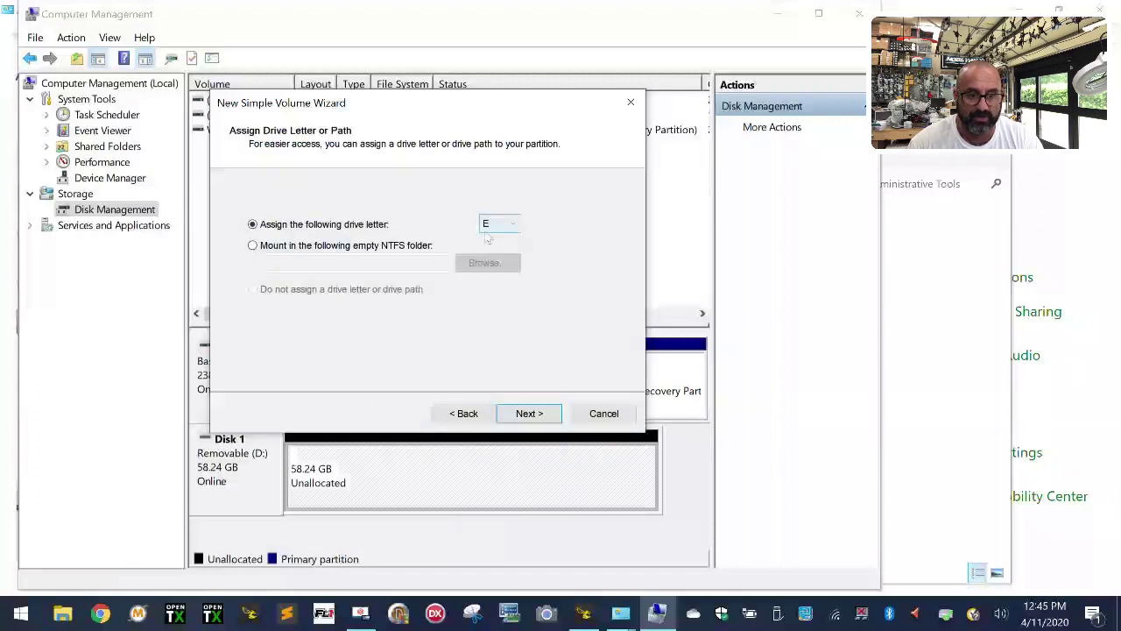
Create the volume with drive letter E and a quick FAT32 format, and close its new folder window.
{"action": "left_click", "coordinate": [529, 413]}
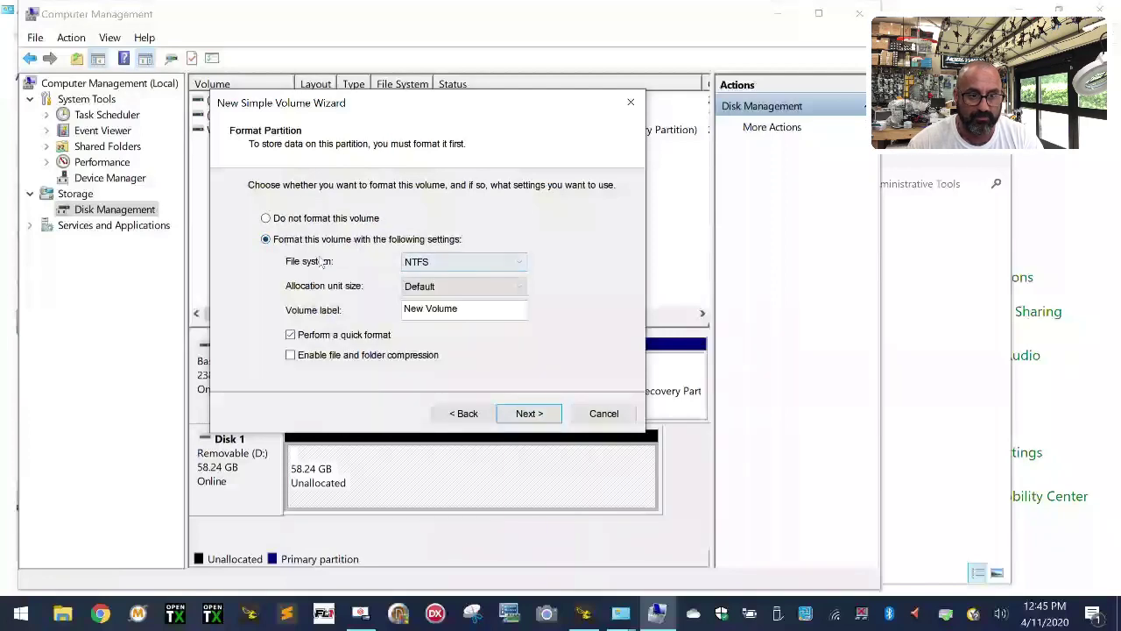
{"action": "left_click", "coordinate": [474, 263]}
{"action": "left_click", "coordinate": [475, 277]}
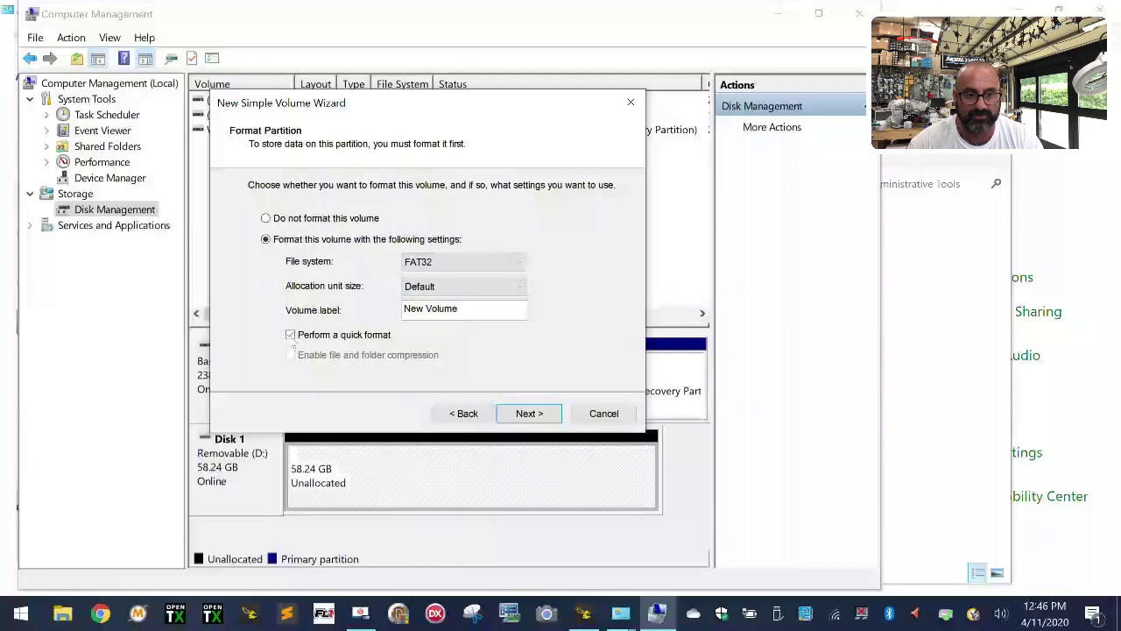
{"action": "left_click", "coordinate": [528, 414]}
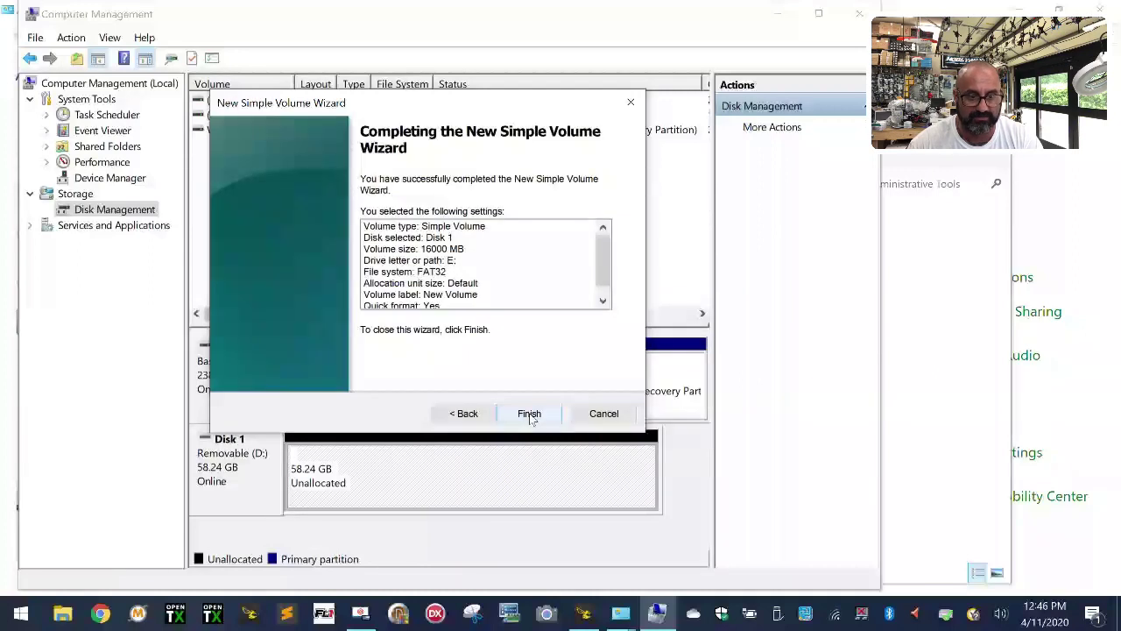
{"action": "left_click", "coordinate": [529, 413]}
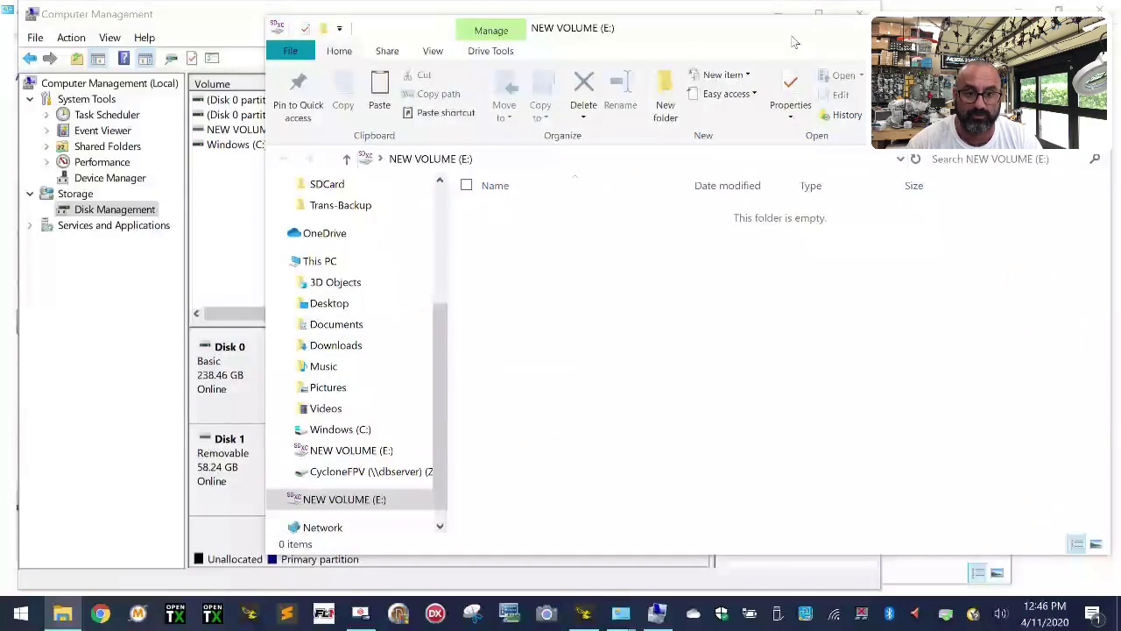
{"action": "left_click_drag", "start_coordinate": [794, 42], "coordinate": [637, 55]}
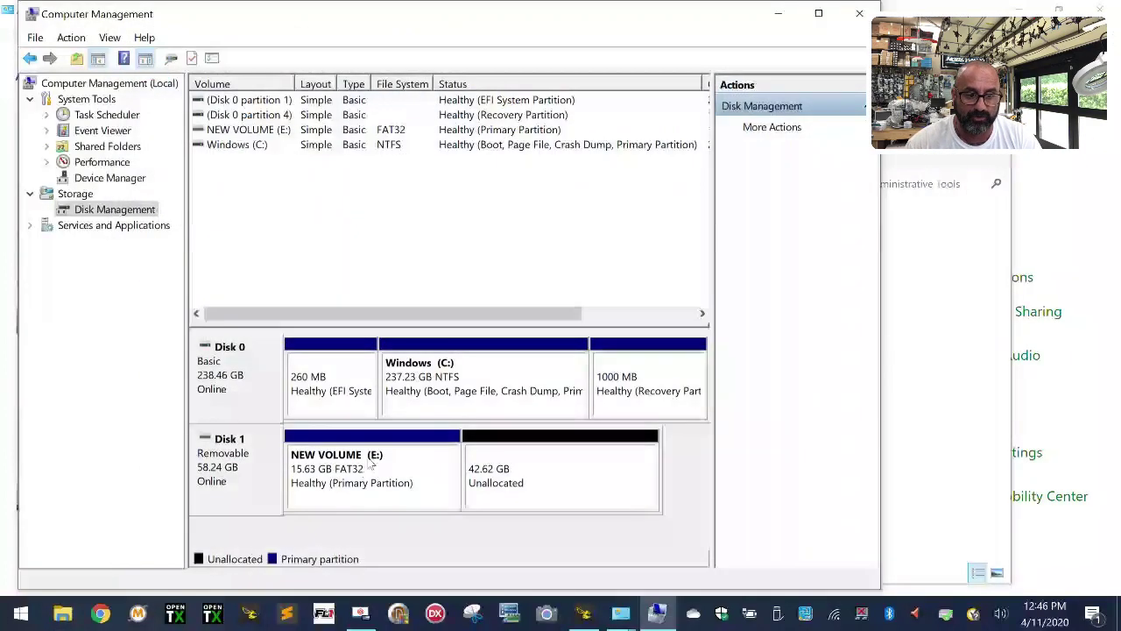